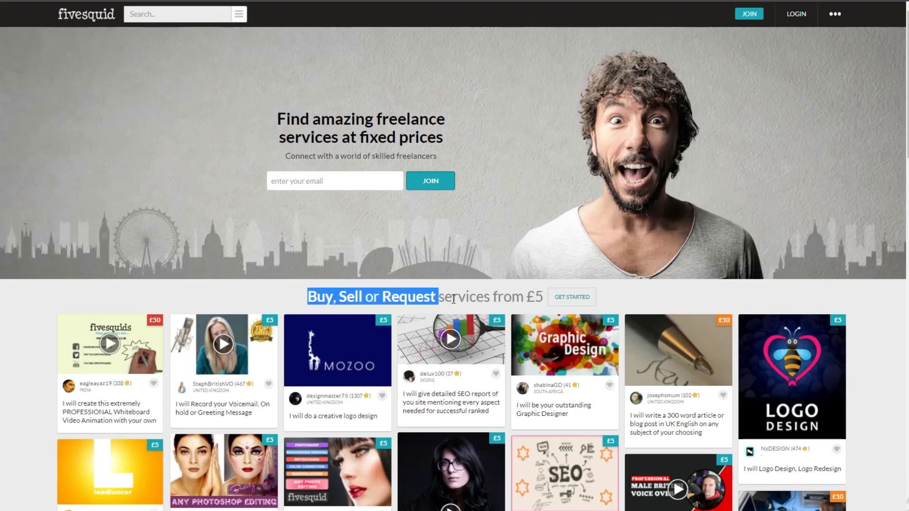
drag(526, 299, 544, 293)
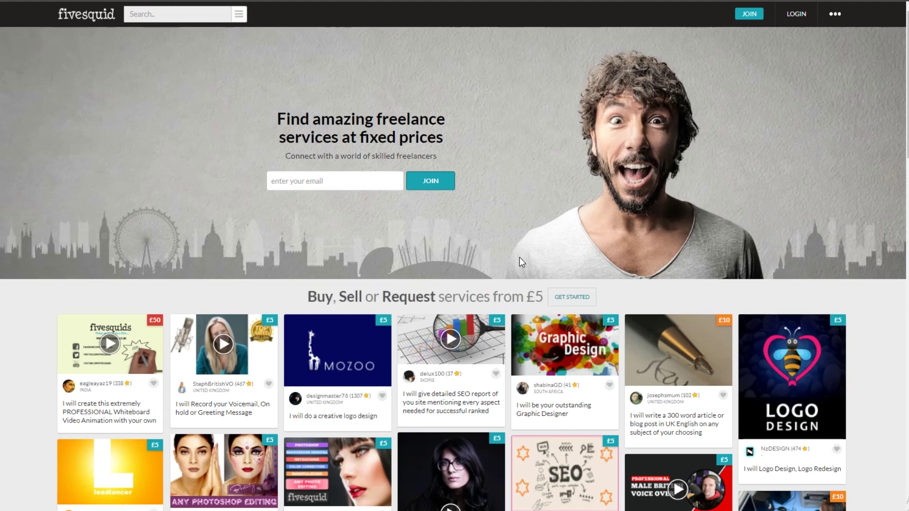
scroll(519, 259, down, 1)
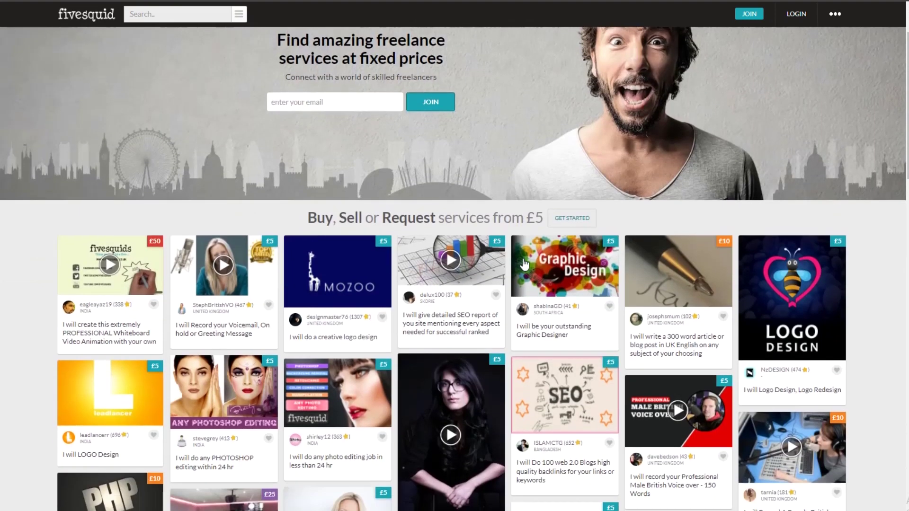
scroll(519, 262, down, 1)
scroll(520, 262, down, 2)
scroll(521, 272, down, 1)
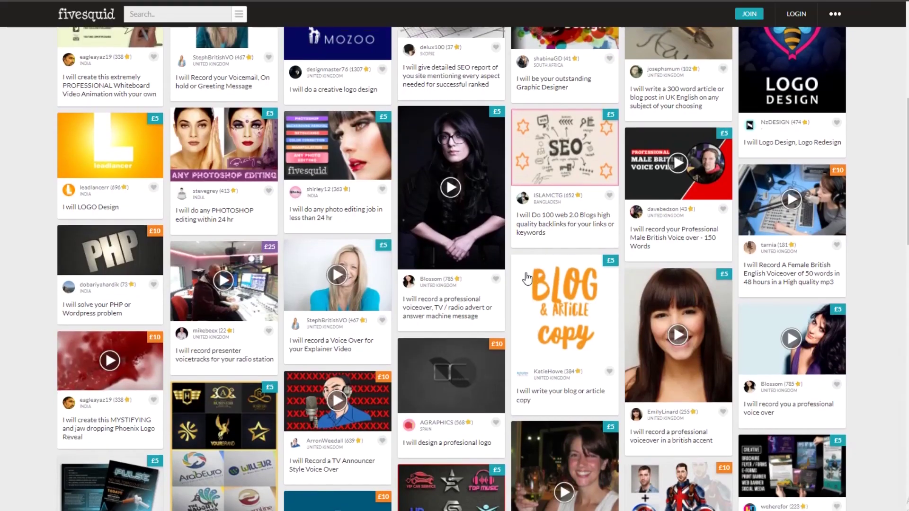
scroll(525, 277, down, 2)
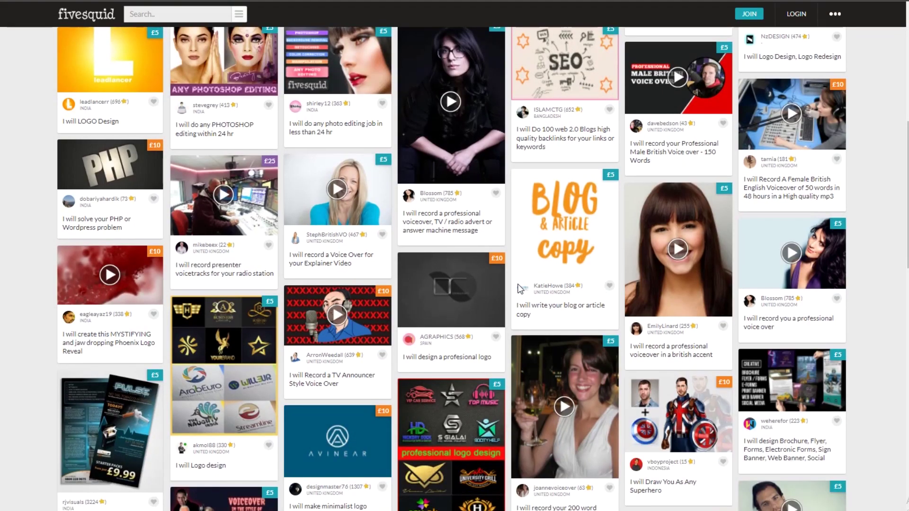
scroll(518, 288, down, 2)
scroll(521, 292, down, 1)
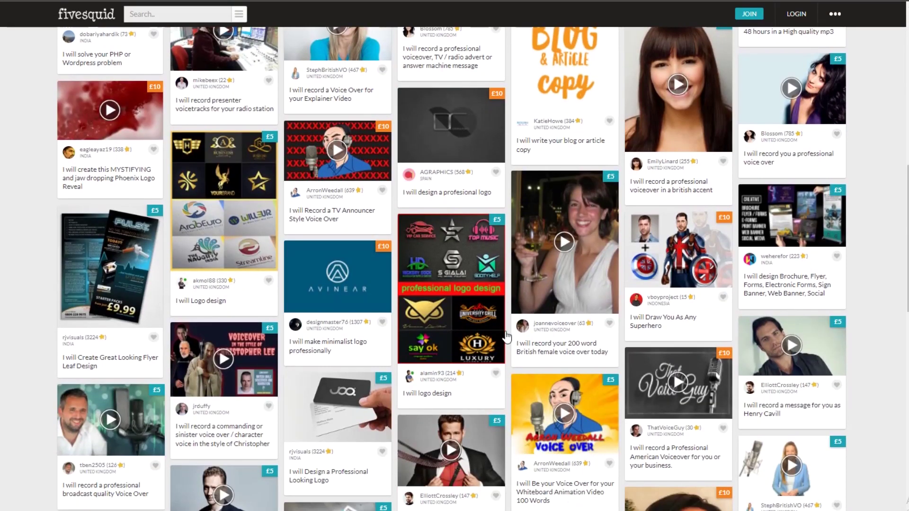
scroll(505, 336, up, 1)
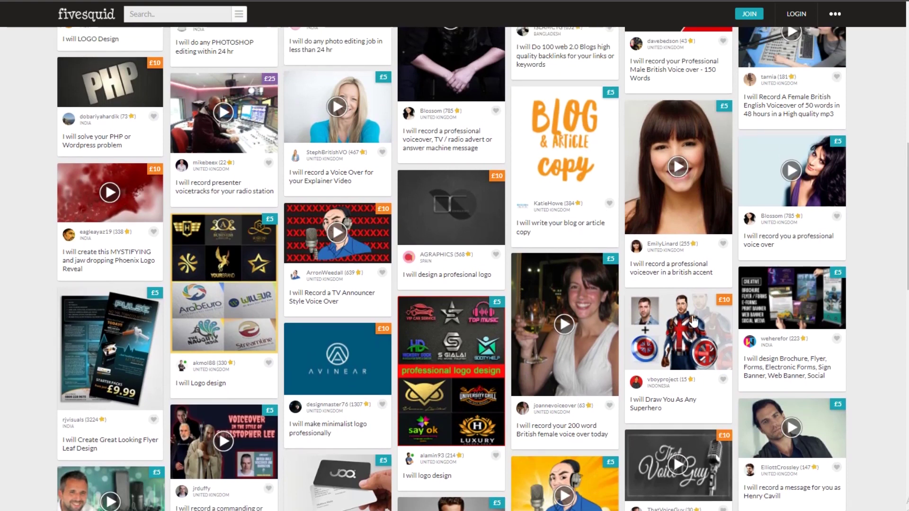
scroll(392, 382, up, 1)
scroll(405, 377, up, 2)
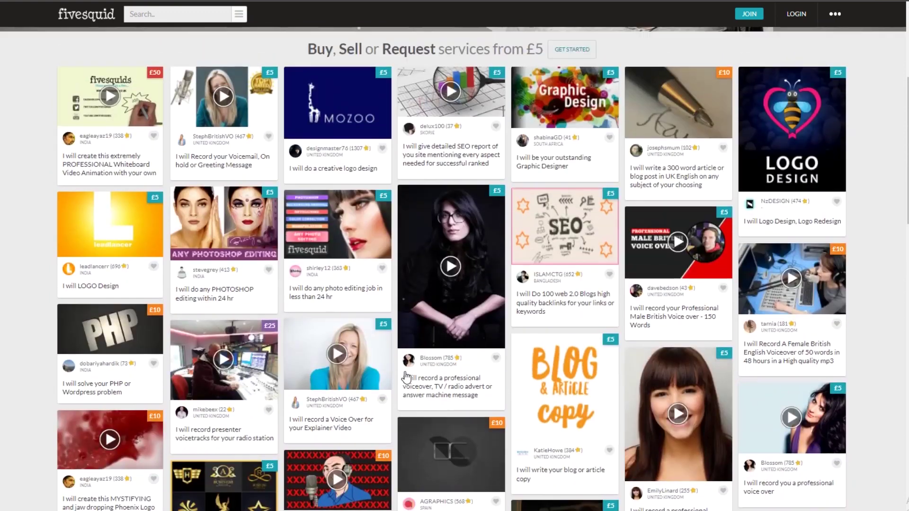
scroll(452, 329, up, 2)
scroll(475, 341, up, 2)
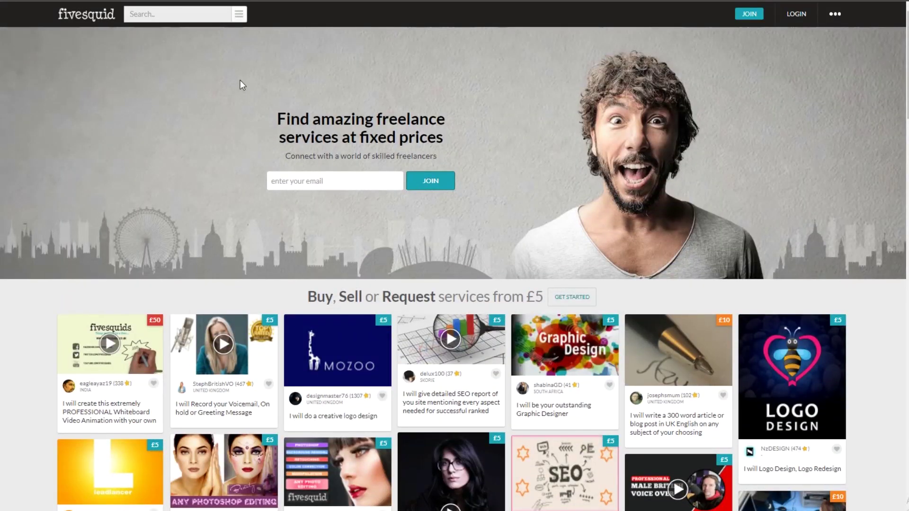
click(243, 18)
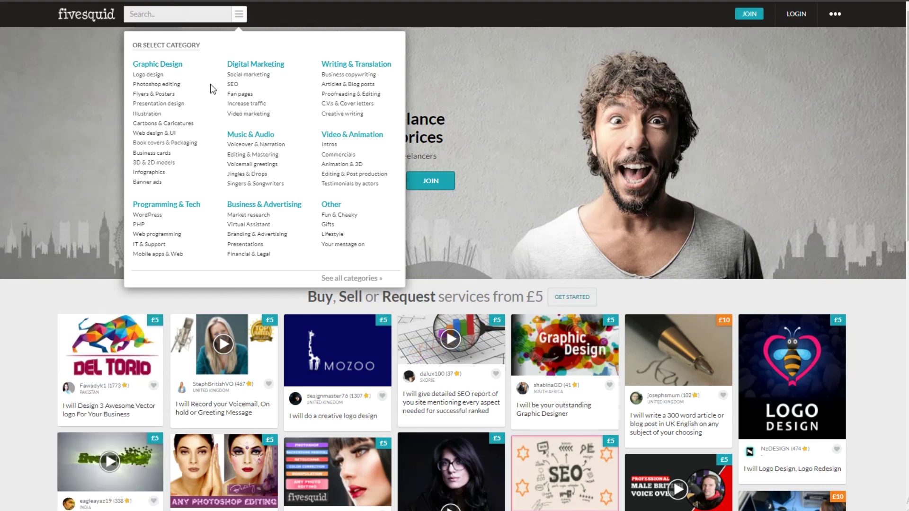
text(your message on)
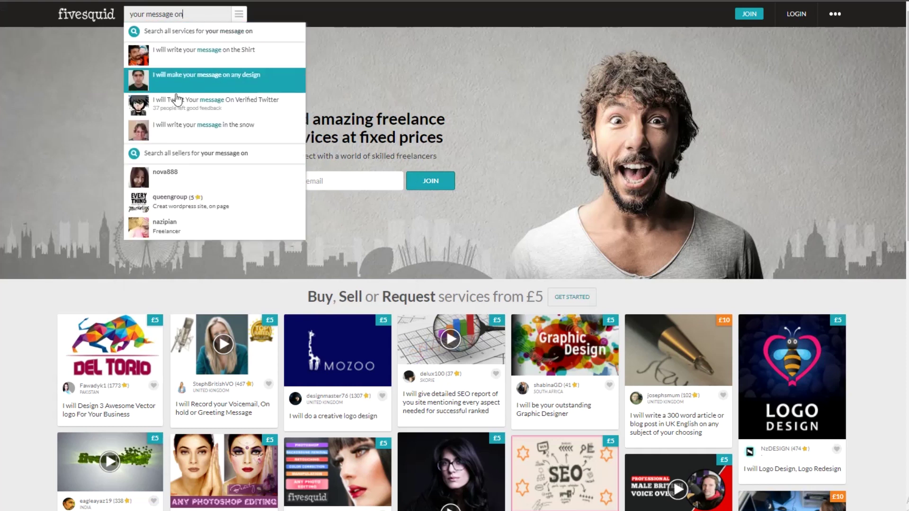
- Run the Fivesquid search for 'your message on'
key(Return)
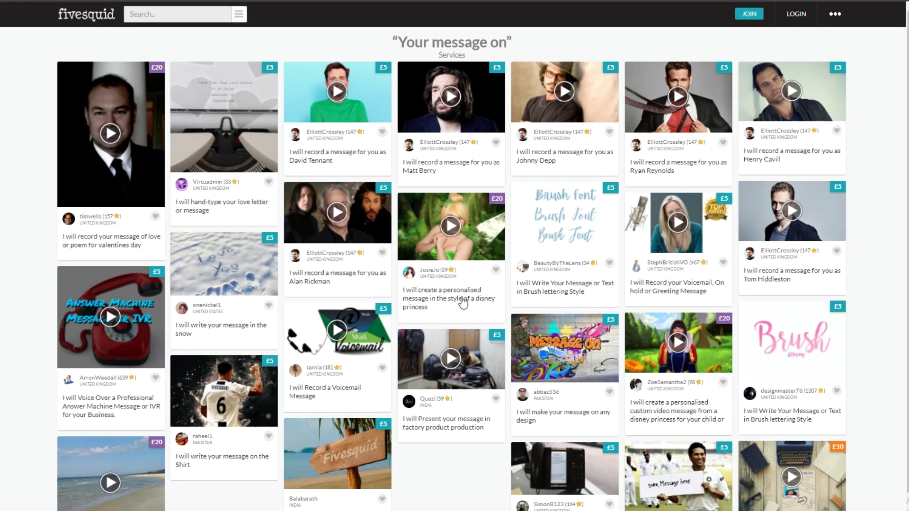
scroll(754, 281, down, 1)
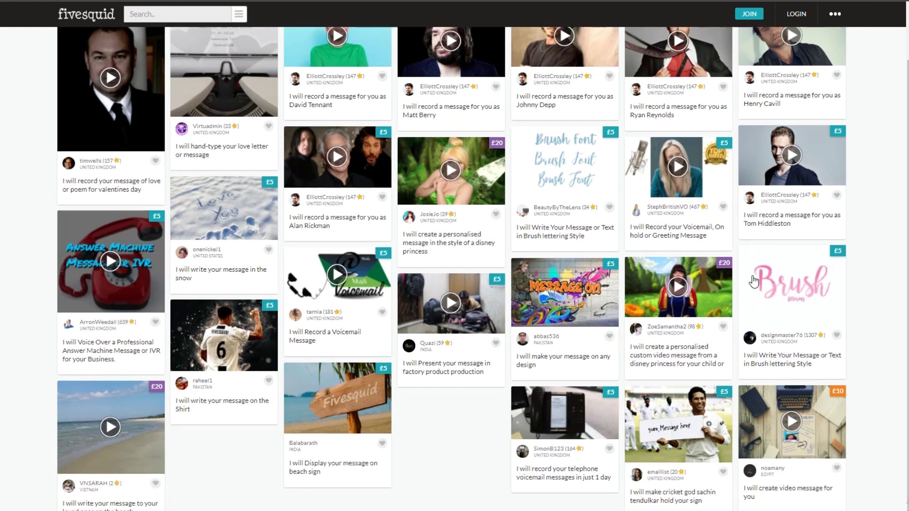
scroll(446, 262, down, 2)
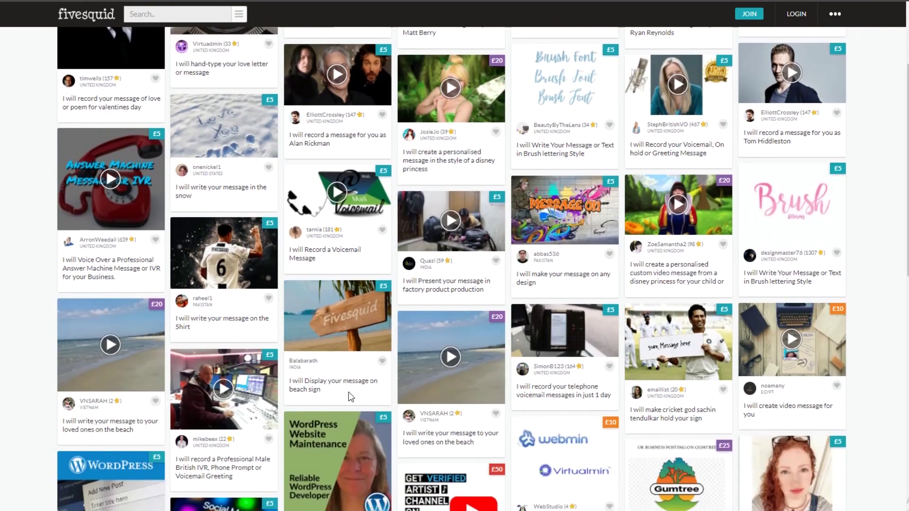
scroll(541, 321, down, 1)
scroll(542, 322, down, 2)
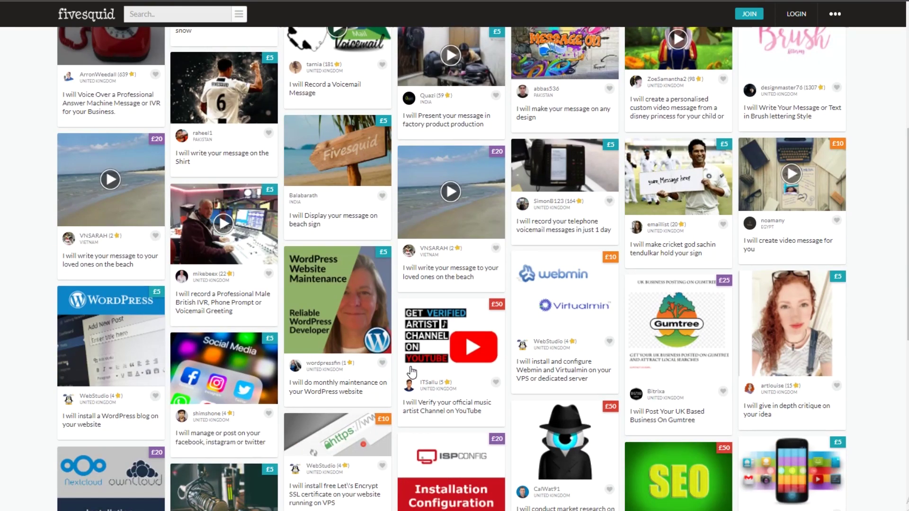
scroll(438, 371, down, 2)
scroll(438, 369, down, 1)
scroll(386, 316, down, 3)
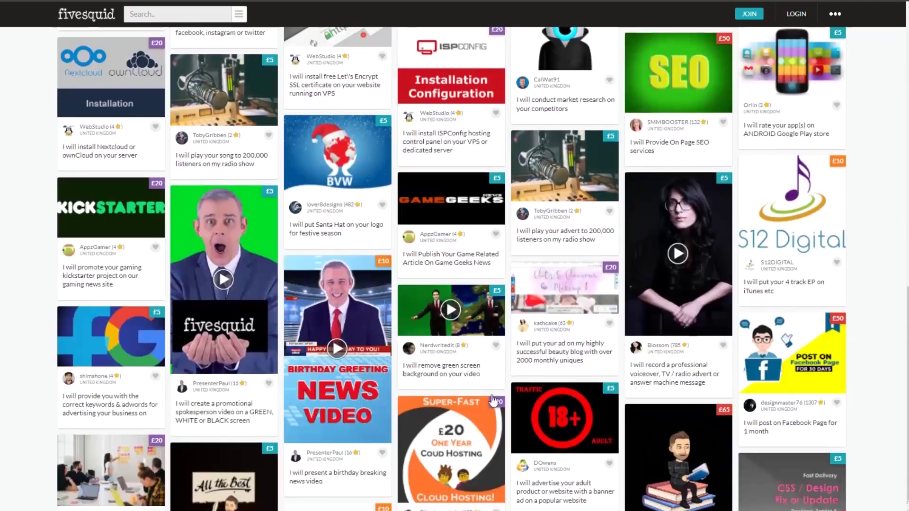
scroll(383, 362, down, 2)
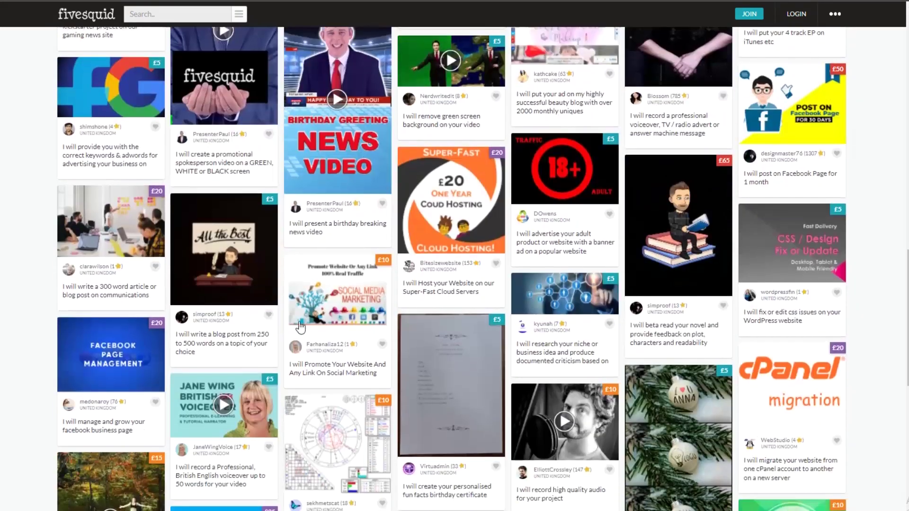
scroll(420, 351, down, 2)
scroll(434, 344, down, 2)
scroll(437, 362, down, 2)
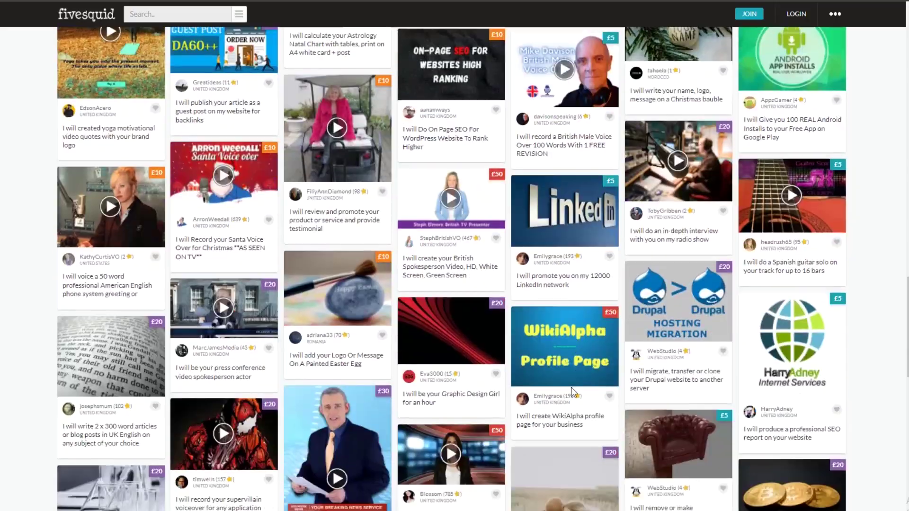
scroll(438, 380, down, 2)
scroll(440, 402, down, 2)
scroll(402, 378, up, 2)
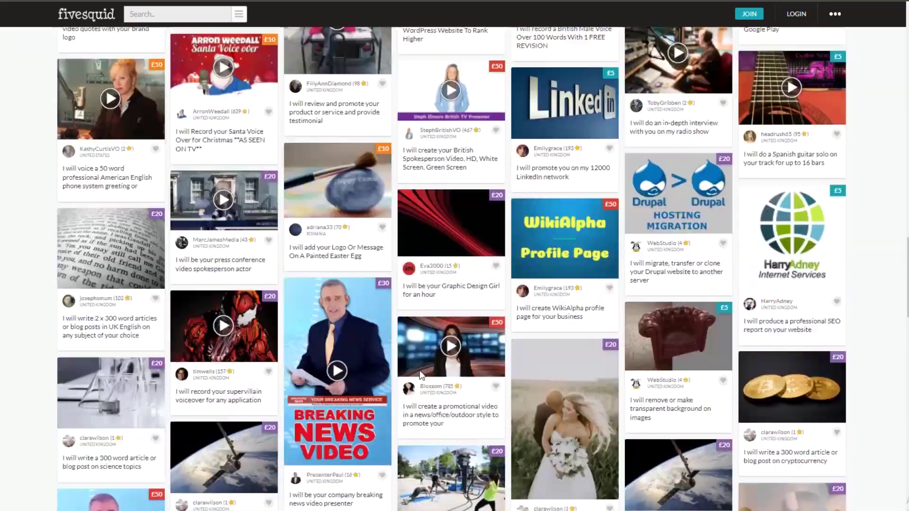
scroll(387, 377, up, 3)
scroll(366, 377, up, 3)
scroll(341, 358, up, 3)
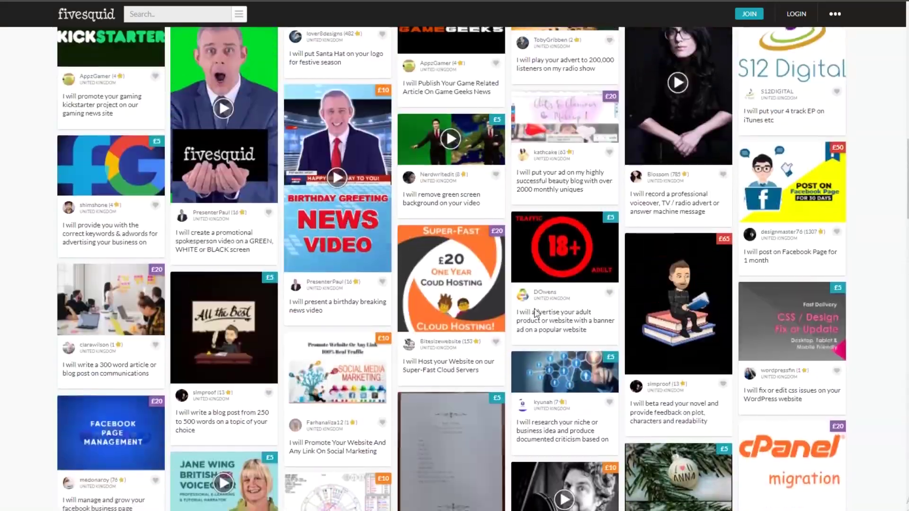
scroll(312, 337, up, 2)
scroll(299, 313, up, 3)
scroll(319, 298, up, 2)
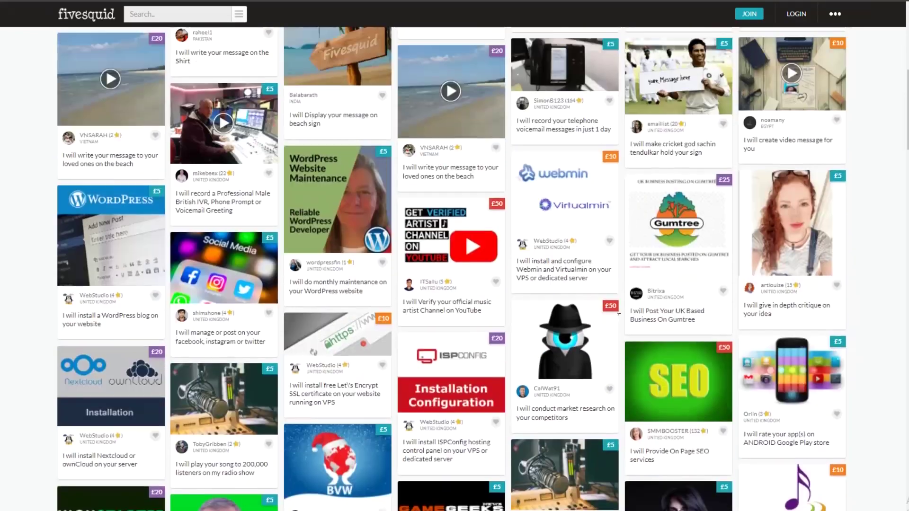
scroll(334, 291, up, 1)
scroll(357, 278, up, 2)
scroll(358, 279, up, 1)
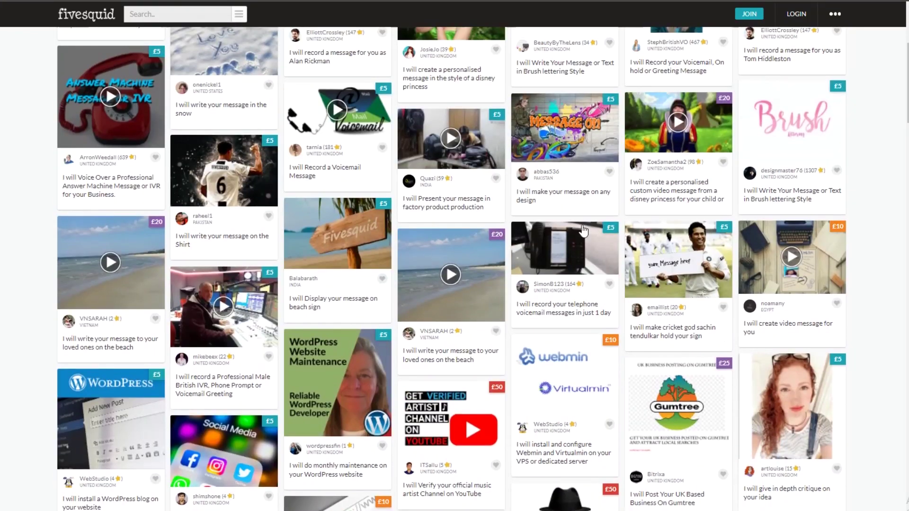
scroll(485, 192, up, 1)
scroll(426, 213, up, 2)
scroll(341, 249, up, 1)
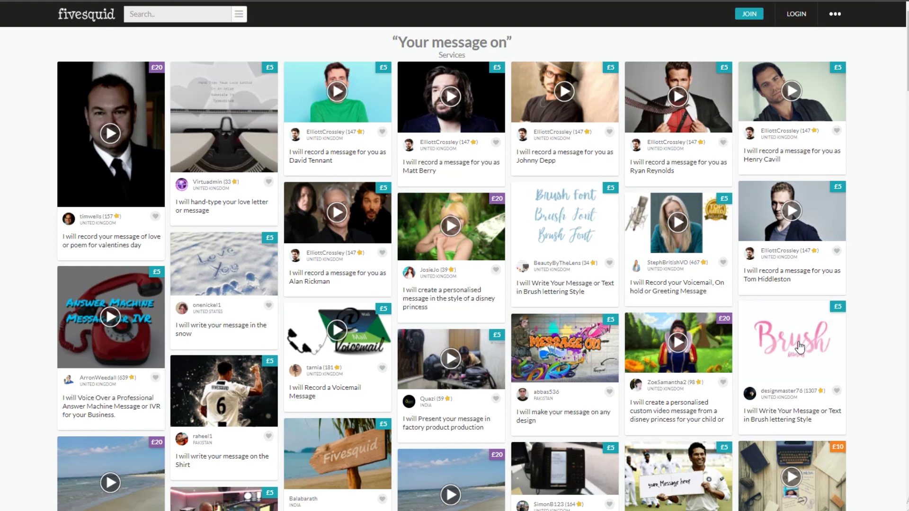
- Open the hand-typed love letter gig and read seller Virtuadmin's name and description
click(224, 122)
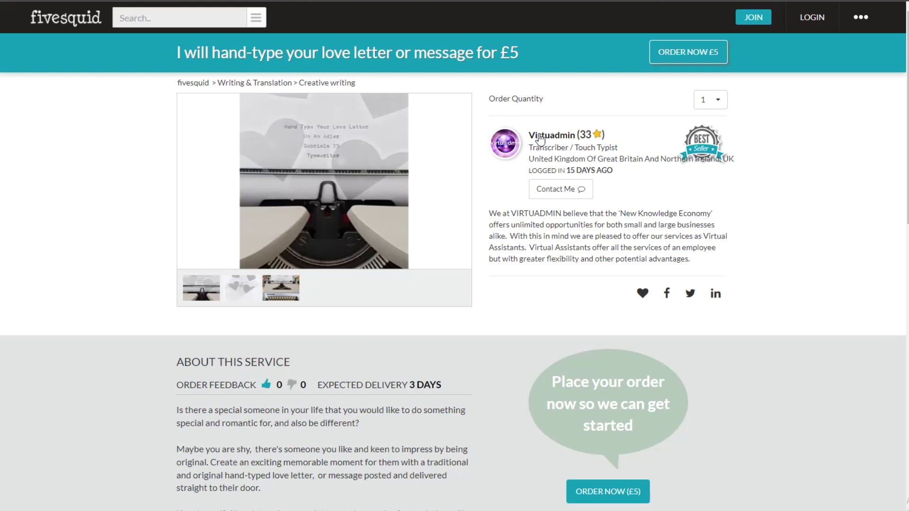
drag(528, 135, 605, 134)
click(634, 190)
drag(496, 217, 695, 205)
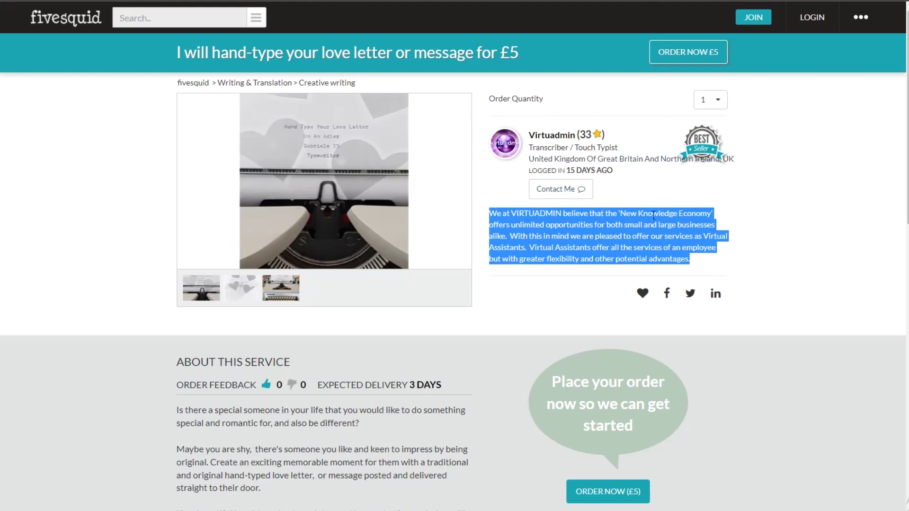
click(719, 260)
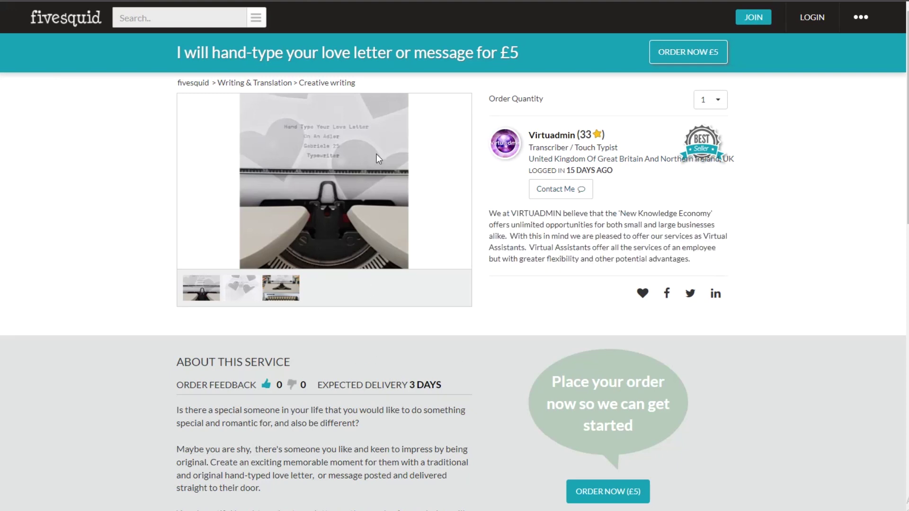
- Read the love letter gig's title and its About this service details
drag(168, 55, 327, 30)
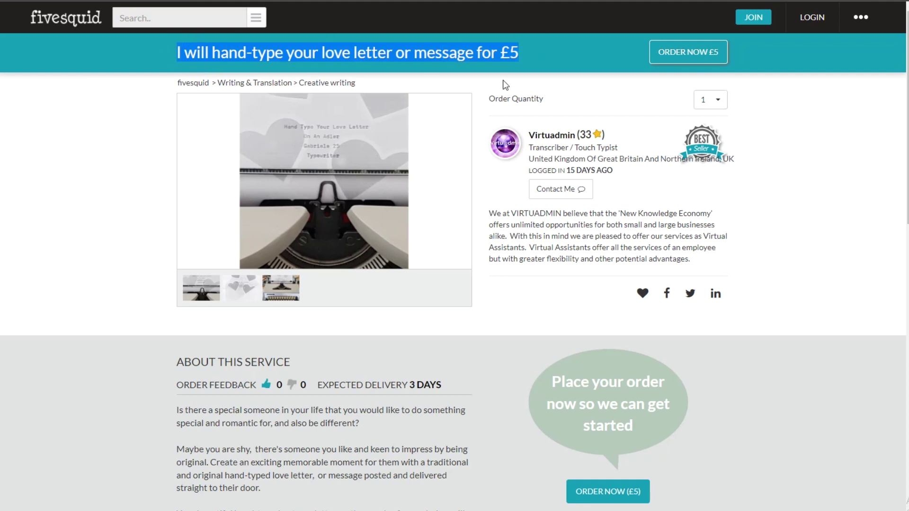
click(547, 81)
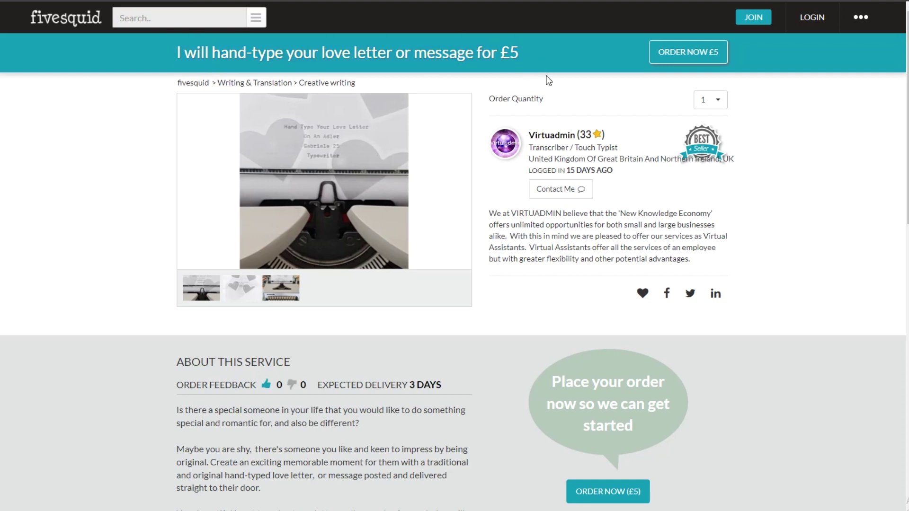
scroll(324, 376, down, 2)
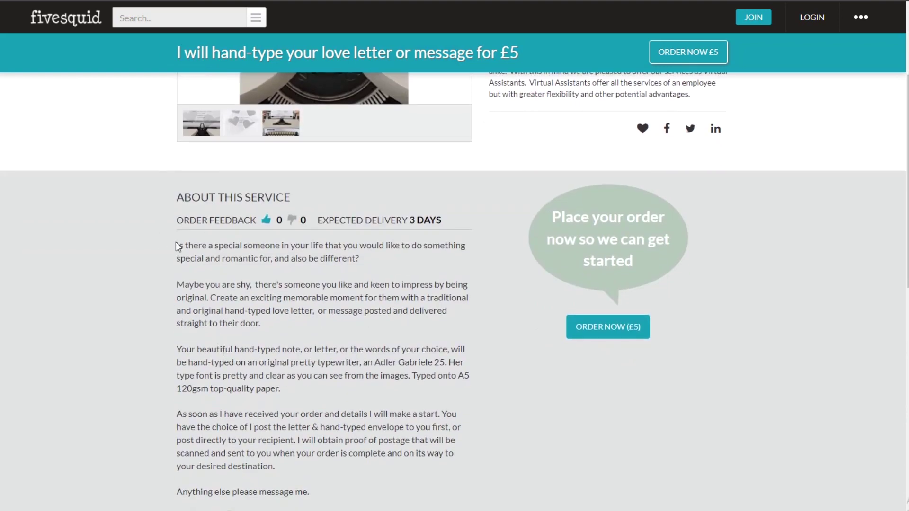
scroll(178, 246, down, 1)
drag(177, 118, 426, 412)
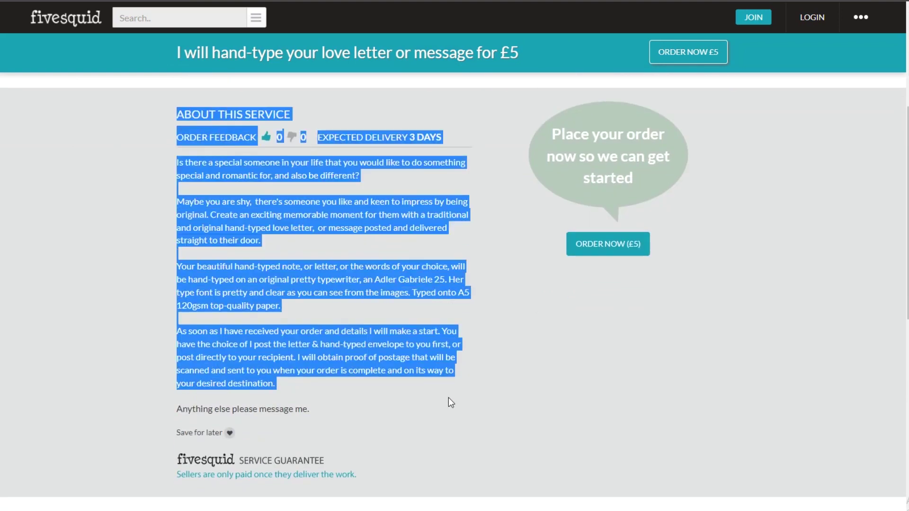
click(491, 245)
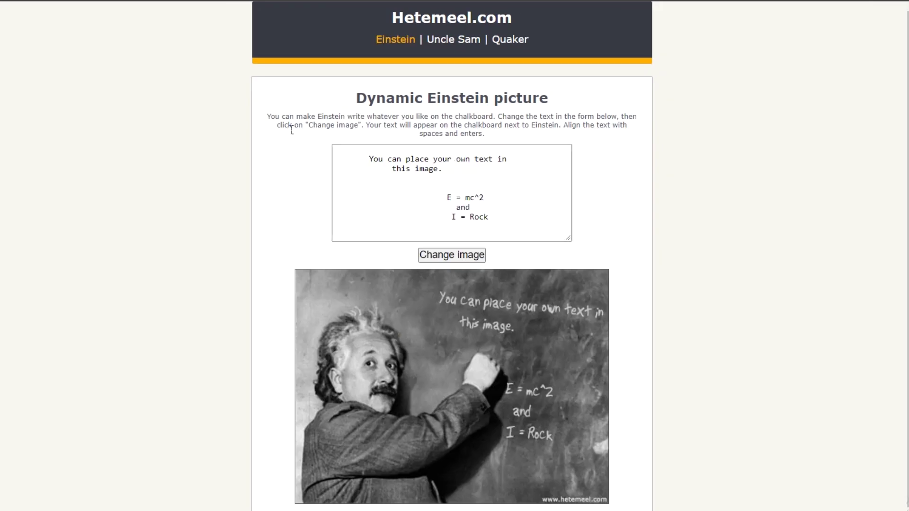
- Read the Einstein chalkboard page intro and review the default chalkboard text
drag(274, 122, 499, 118)
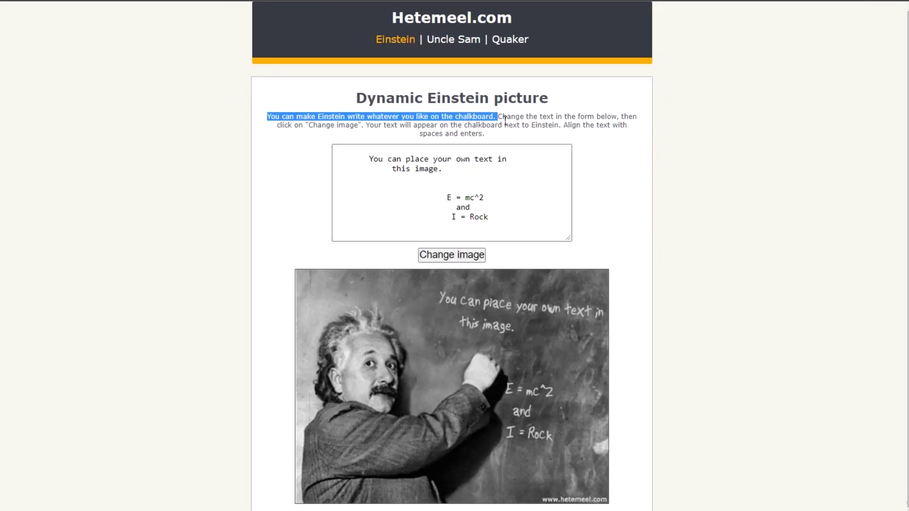
click(393, 178)
click(605, 188)
scroll(605, 188, down, 1)
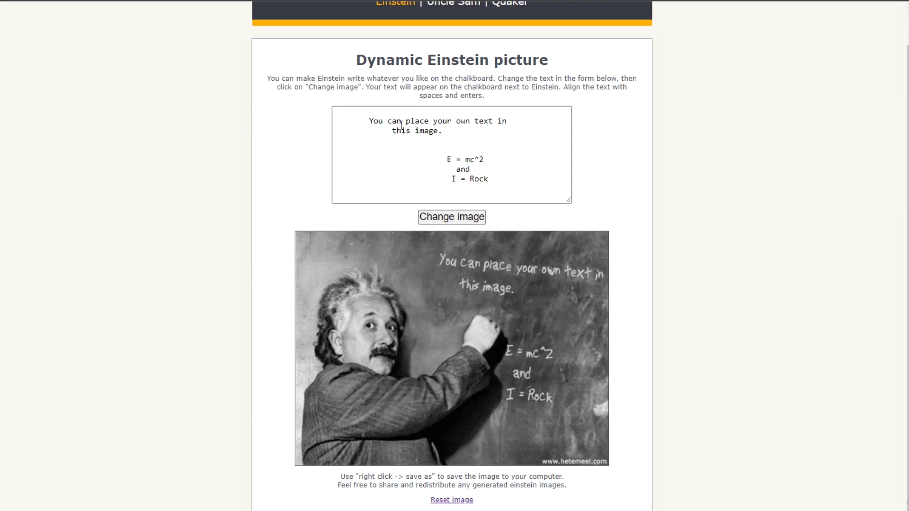
drag(373, 126, 525, 196)
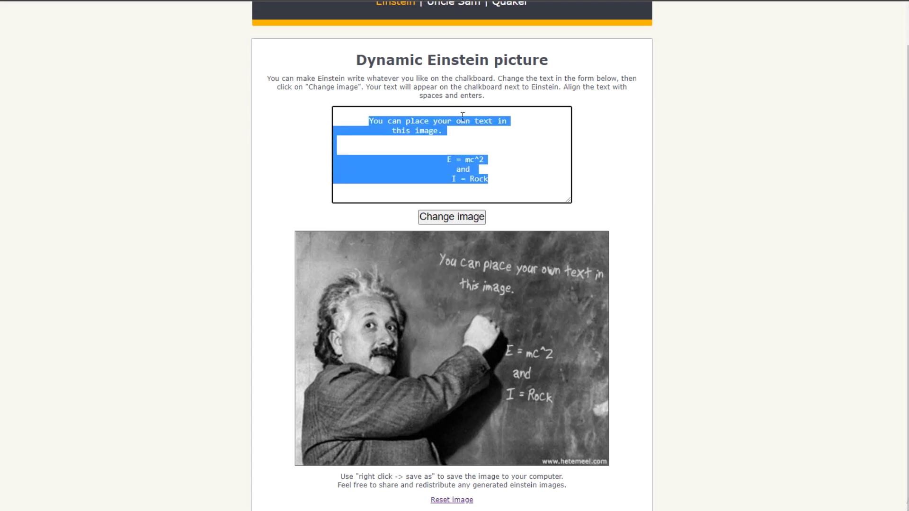
click(592, 178)
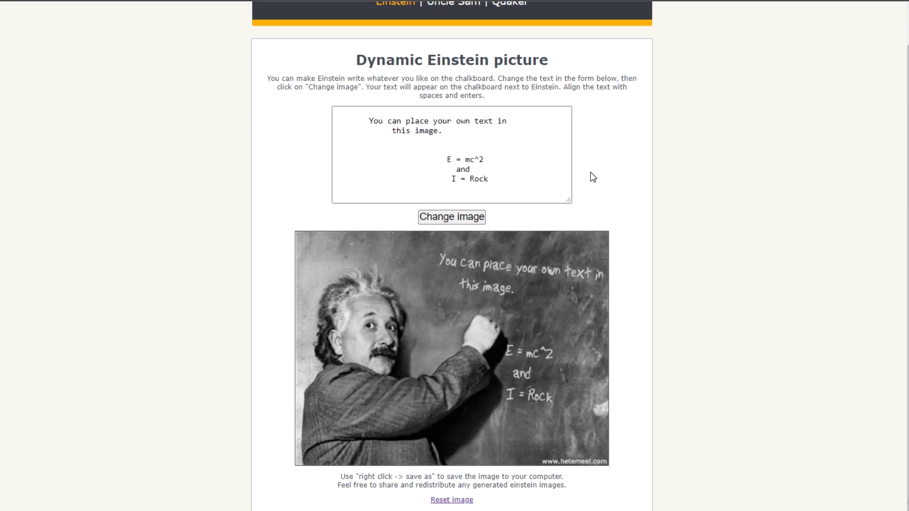
- Replace the first two chalkboard lines with 'I subscribe to my channel right now' and redraw
drag(372, 126, 450, 134)
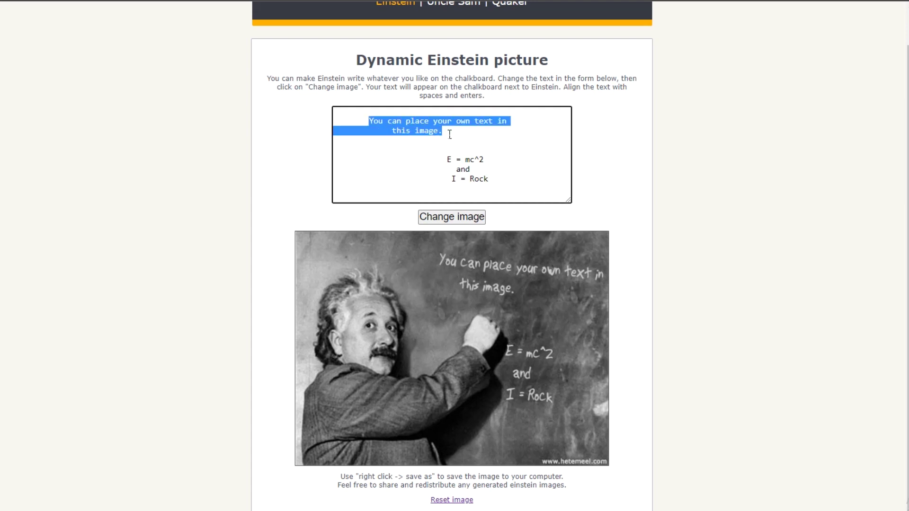
text(I subscribe to my channel right now)
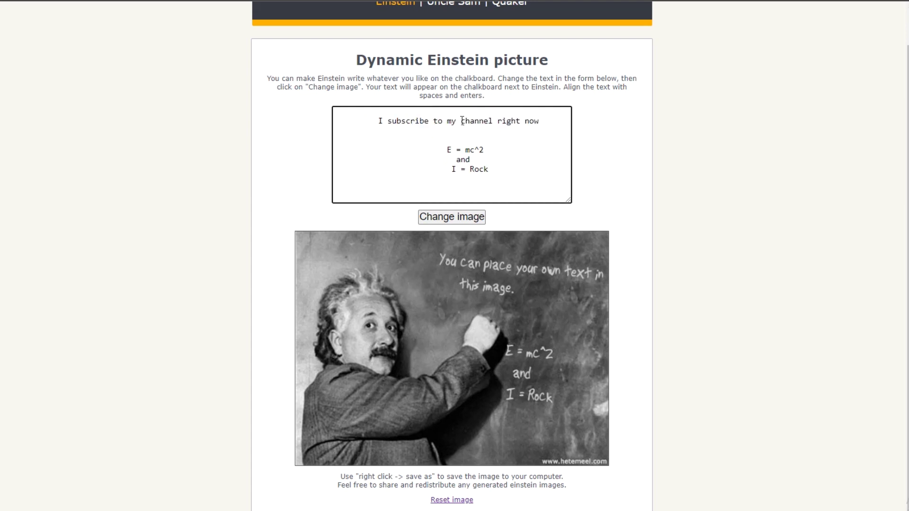
click(455, 218)
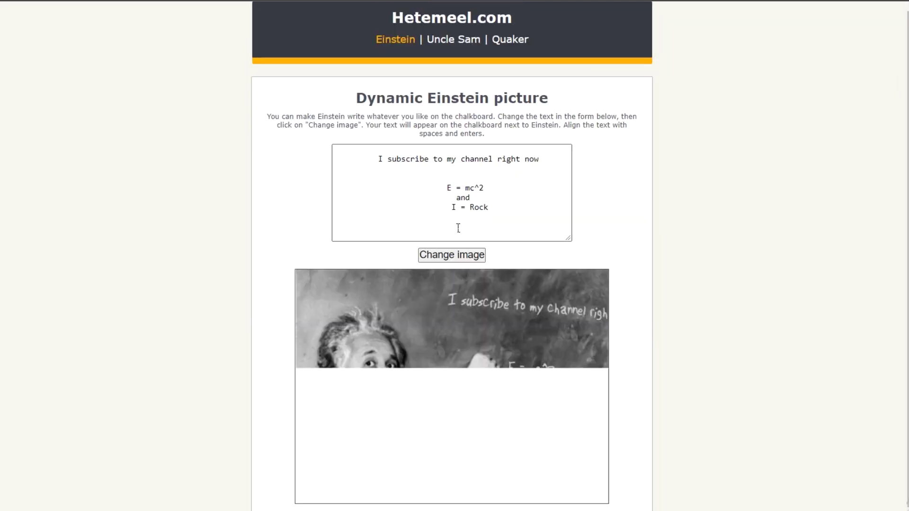
scroll(576, 299, down, 1)
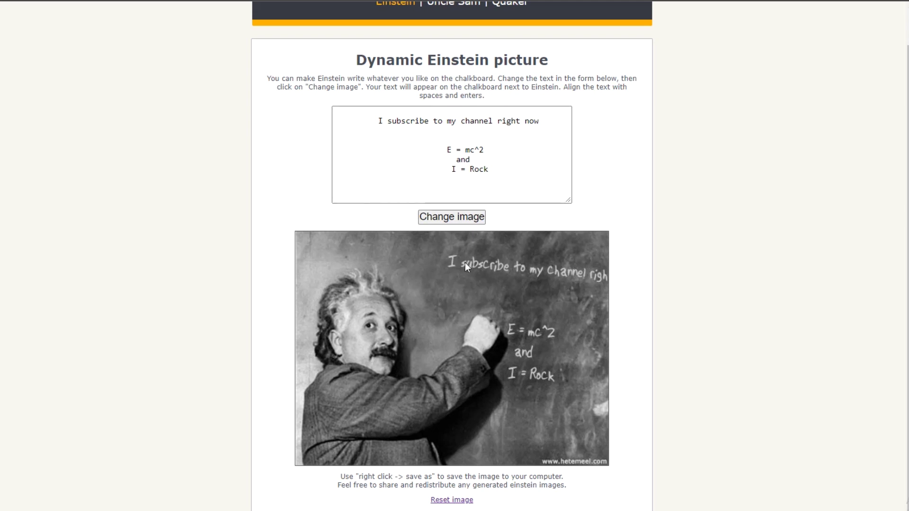
drag(380, 121, 526, 183)
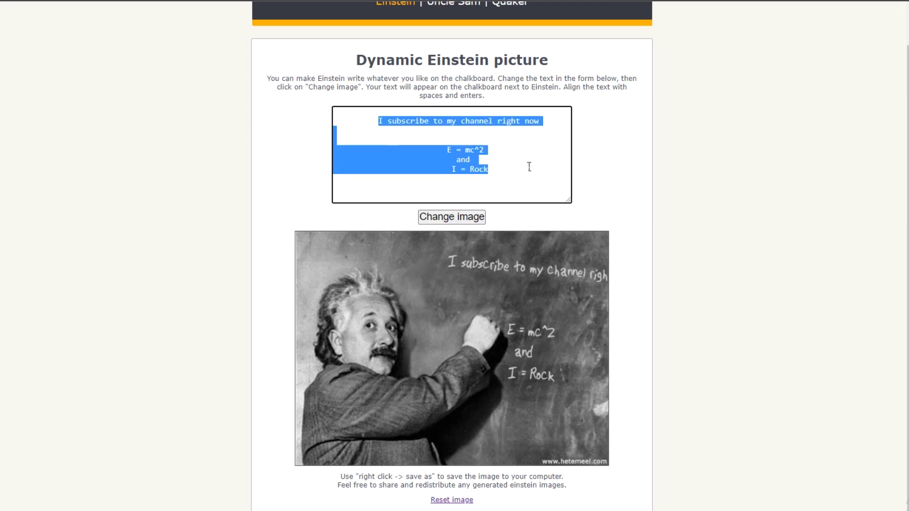
click(585, 212)
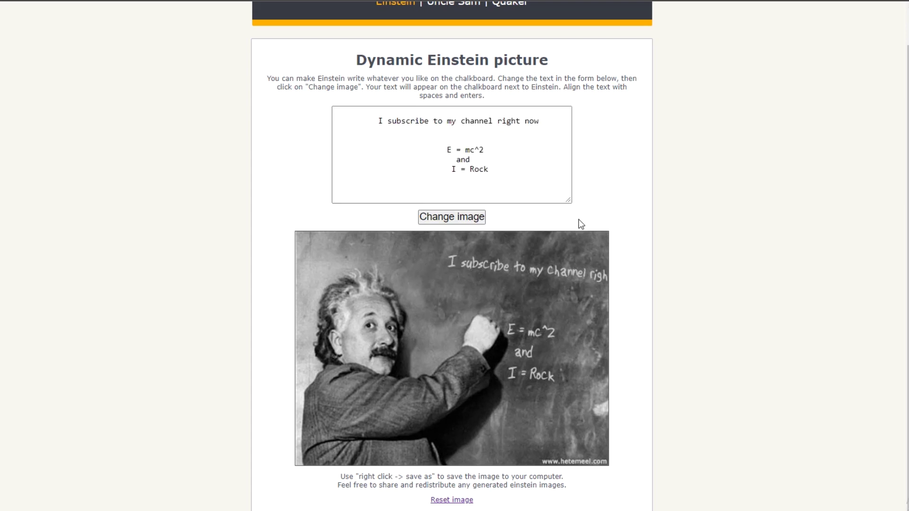
scroll(599, 241, up, 1)
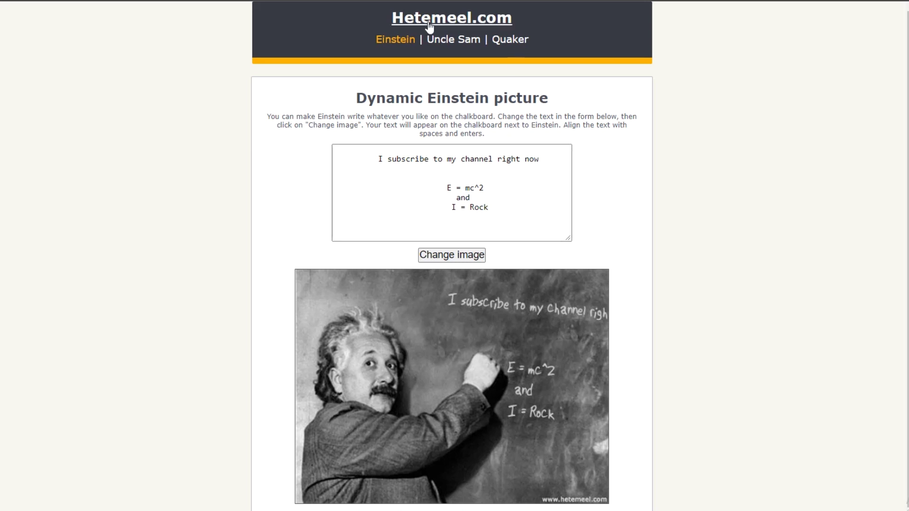
click(421, 163)
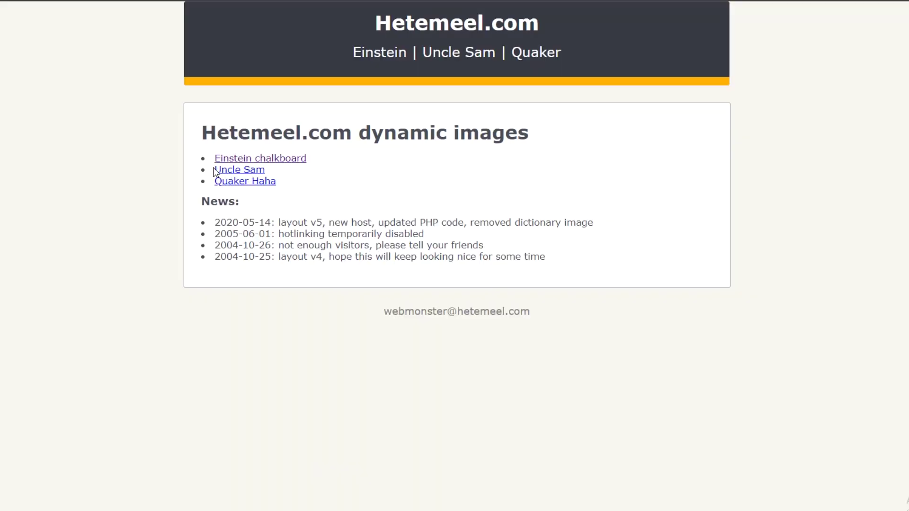
- Read the Uncle Sam and Quaker Haha entries on the Hetemeel home page
drag(213, 170, 289, 188)
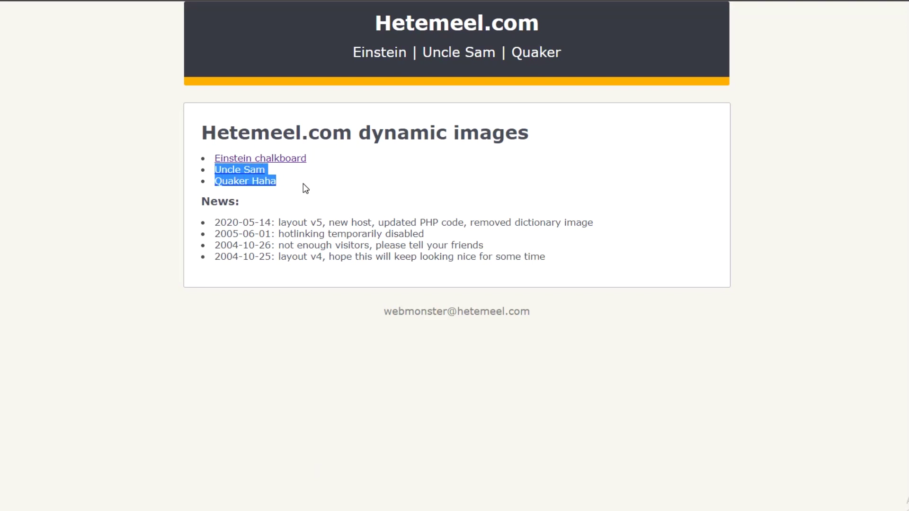
click(293, 205)
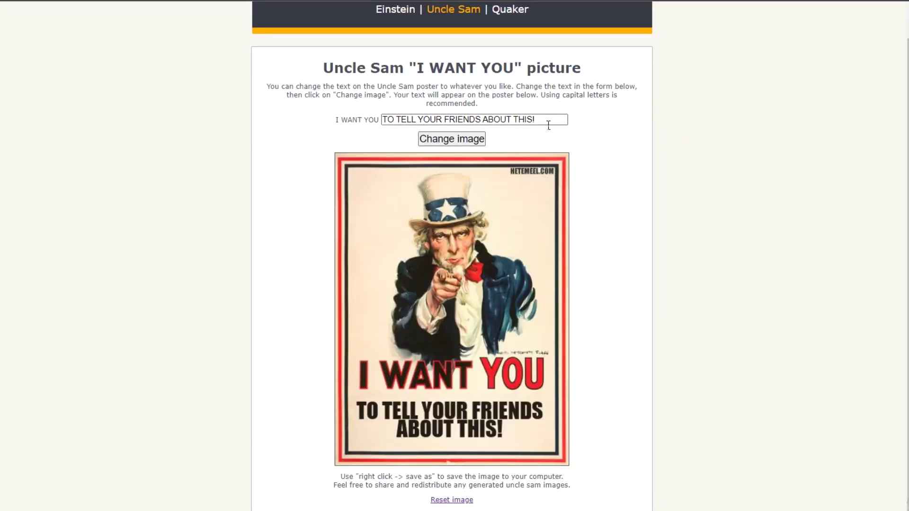
- Change the Uncle Sam caption to 'SUBSCRIBE TO MY CHANNEL' and regenerate the poster
drag(548, 125, 366, 124)
text(TO SUBSCRIBE TO MY CHANNEL)
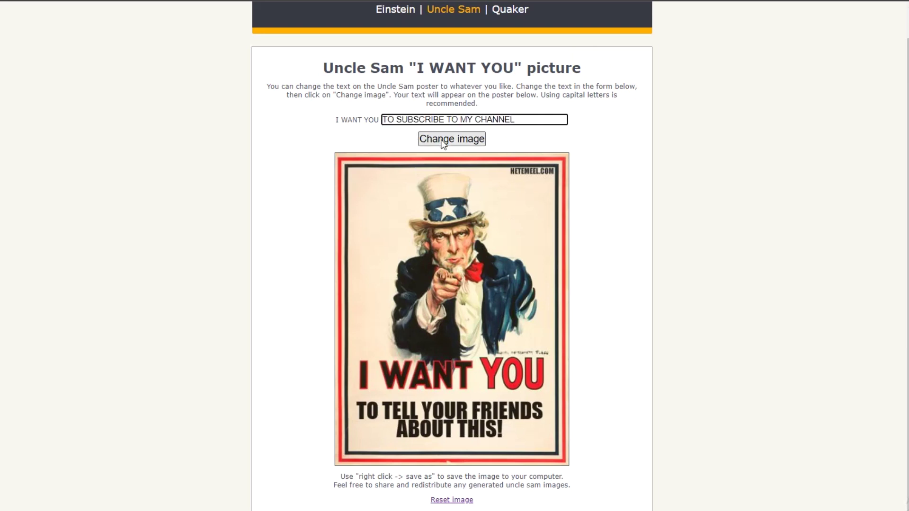
click(464, 142)
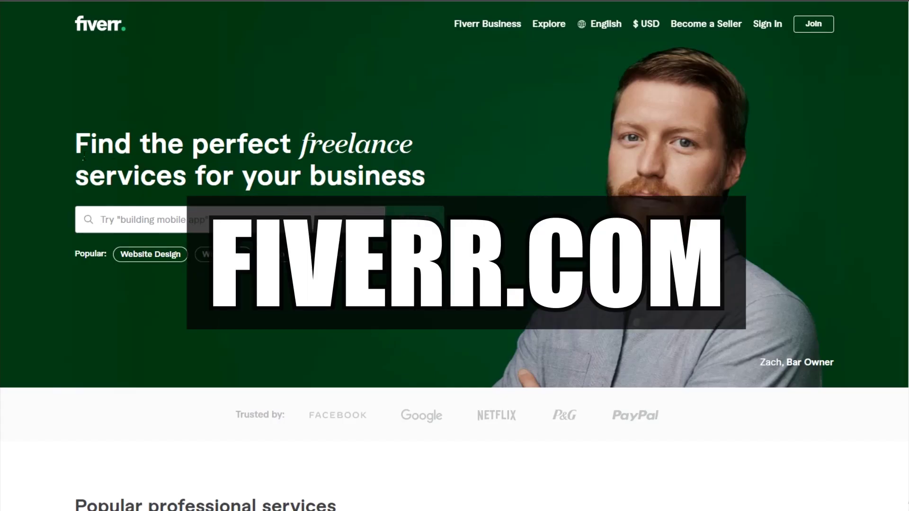
- Search Fiverr for 'einstein your message on' gigs
drag(76, 138, 440, 186)
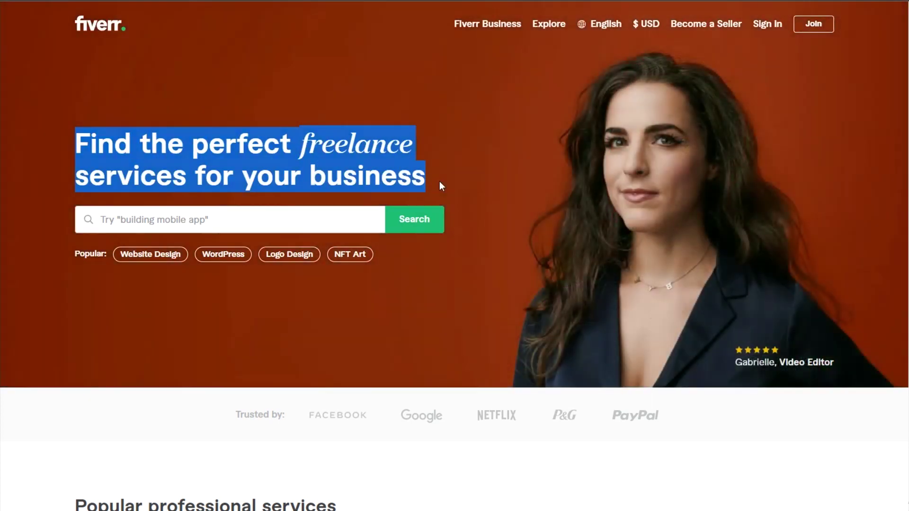
click(520, 221)
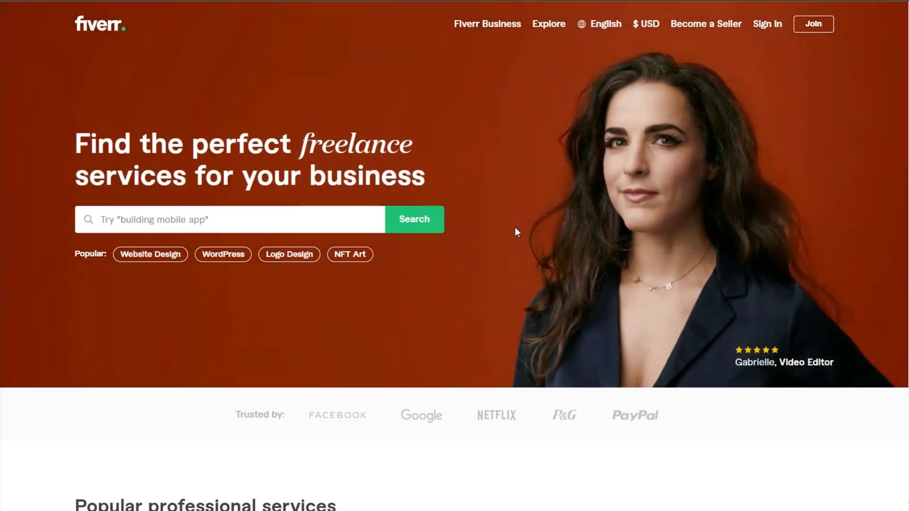
text(einstein your message on)
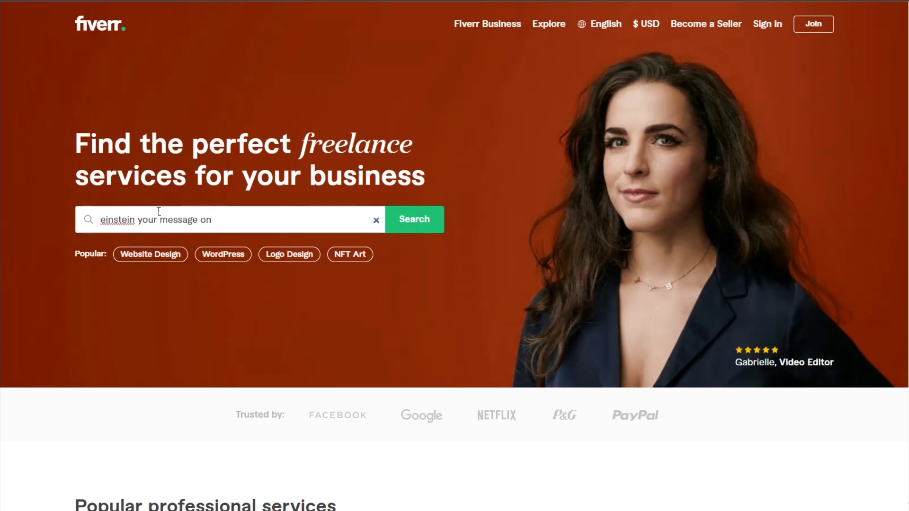
click(408, 226)
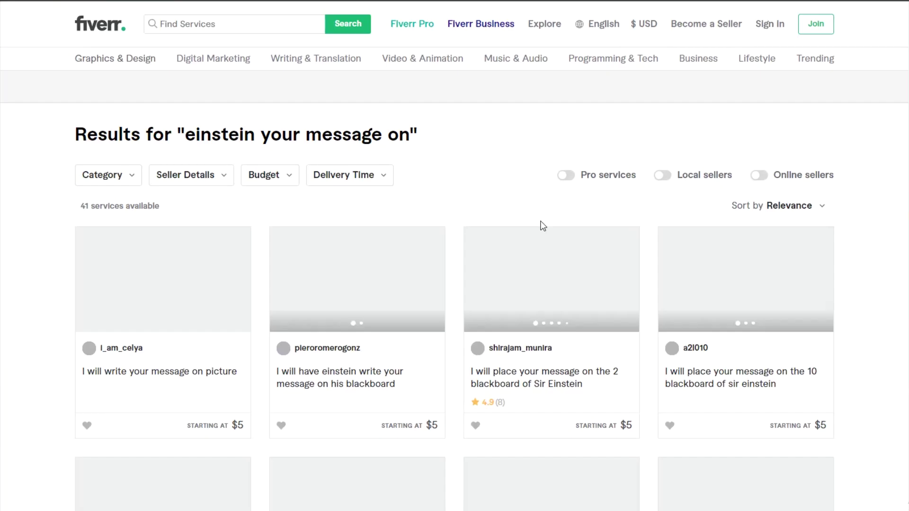
scroll(461, 221, down, 1)
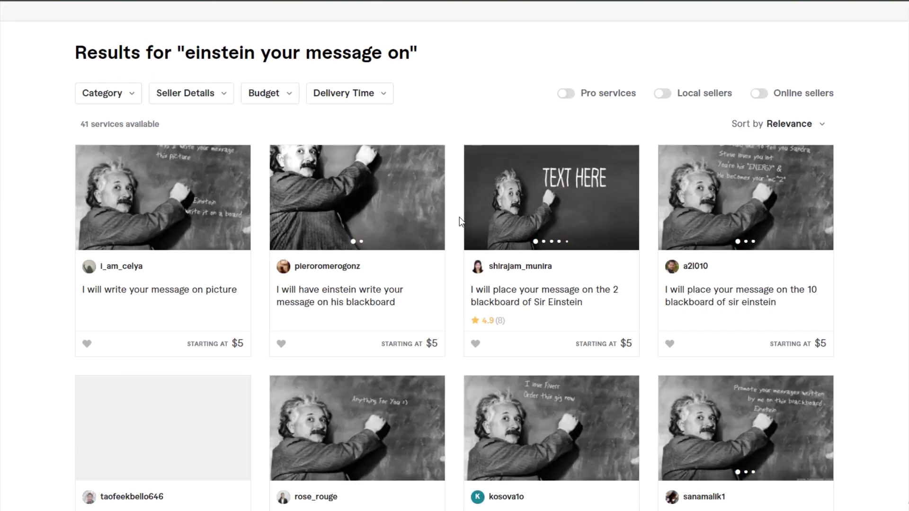
scroll(426, 235, down, 1)
scroll(376, 277, down, 2)
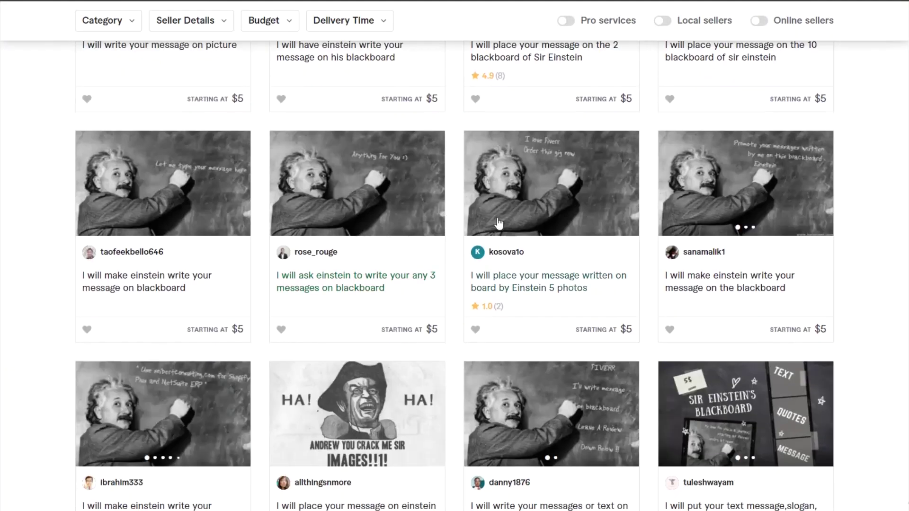
scroll(449, 304, down, 1)
scroll(456, 310, down, 1)
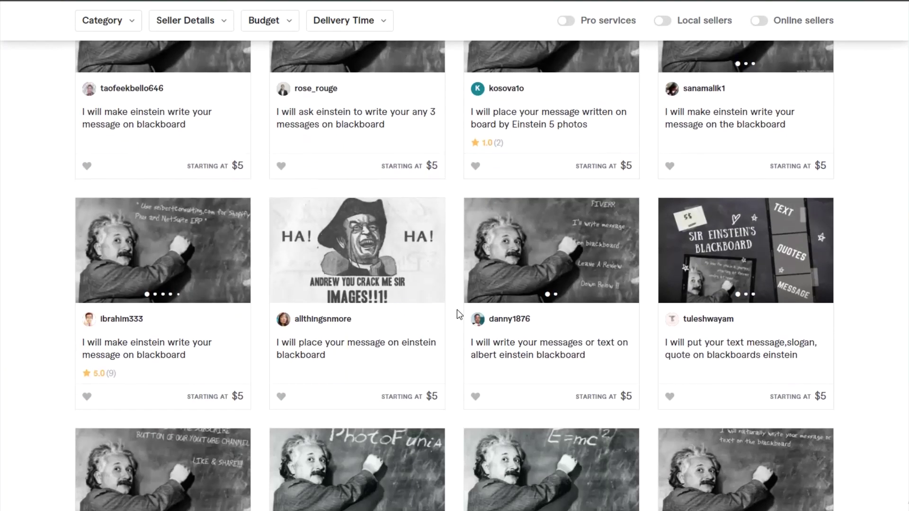
scroll(457, 309, up, 1)
scroll(457, 297, up, 2)
scroll(457, 292, up, 1)
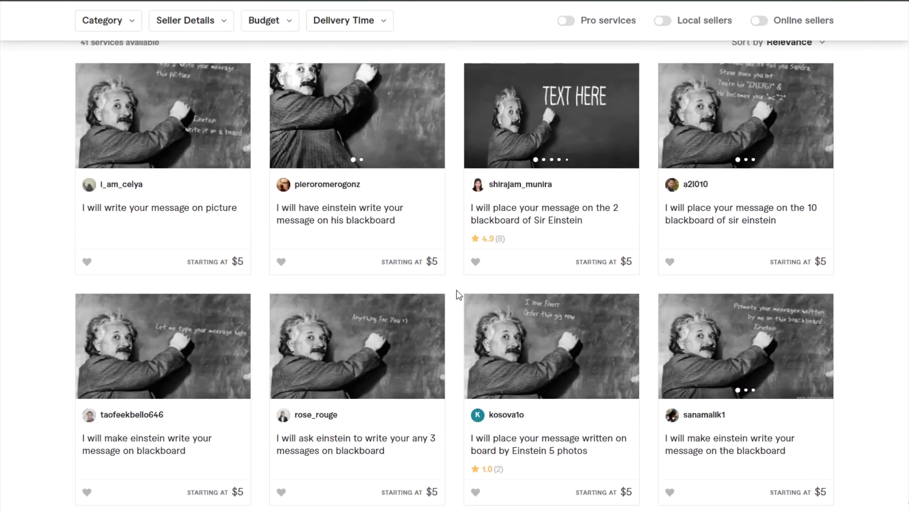
scroll(457, 291, up, 1)
scroll(457, 290, up, 1)
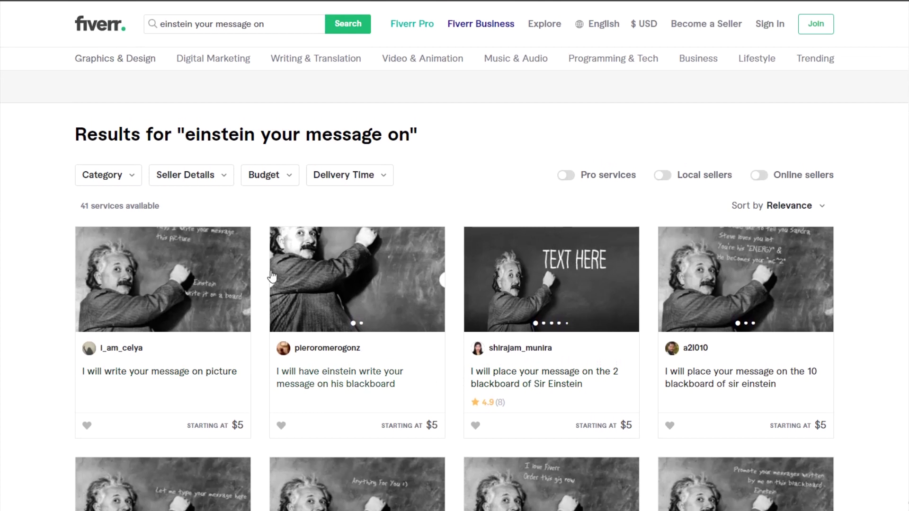
mouse_move(552, 185)
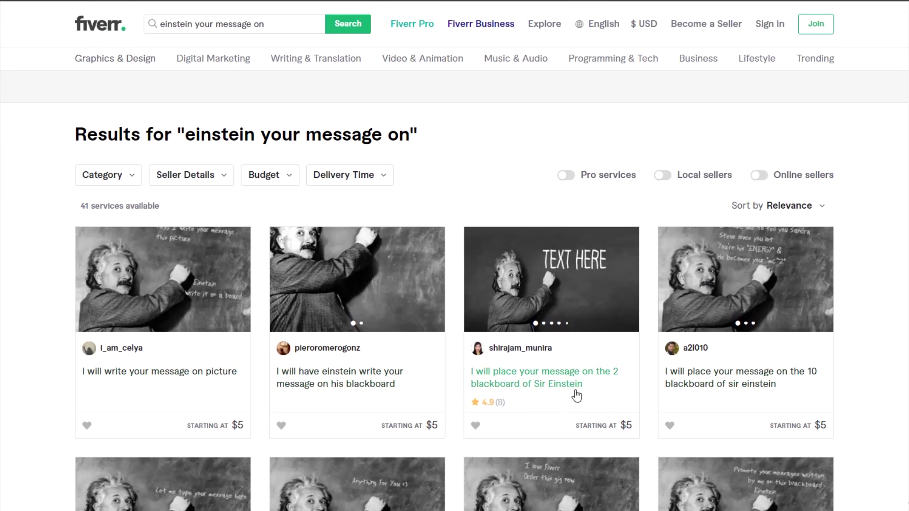
scroll(593, 357, down, 1)
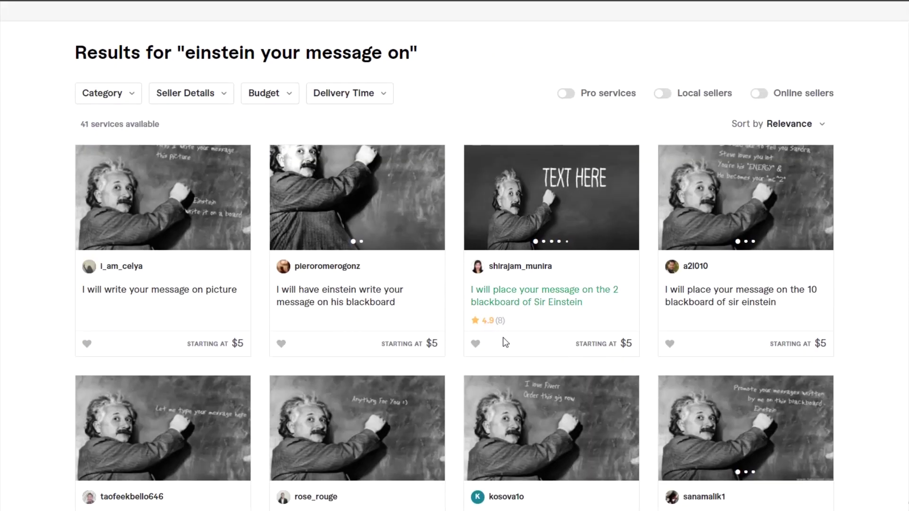
scroll(502, 343, down, 2)
scroll(440, 390, down, 3)
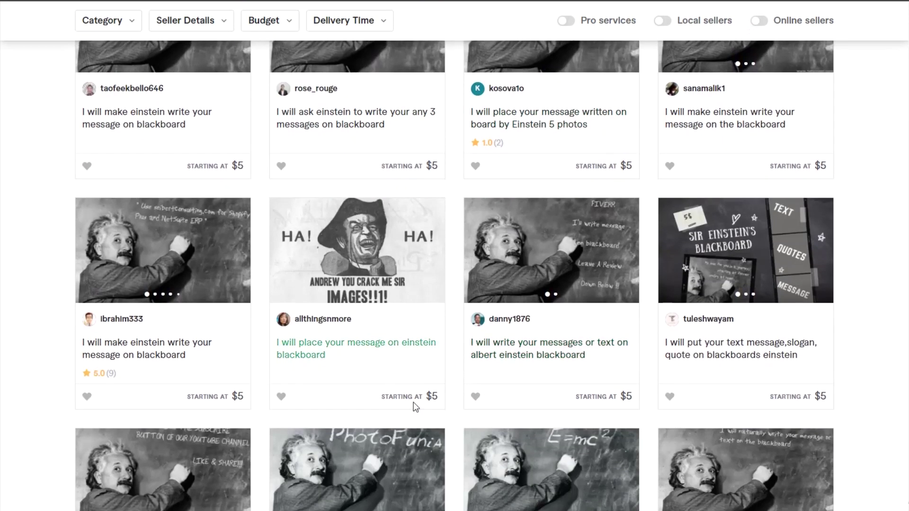
scroll(416, 404, down, 2)
scroll(431, 355, down, 1)
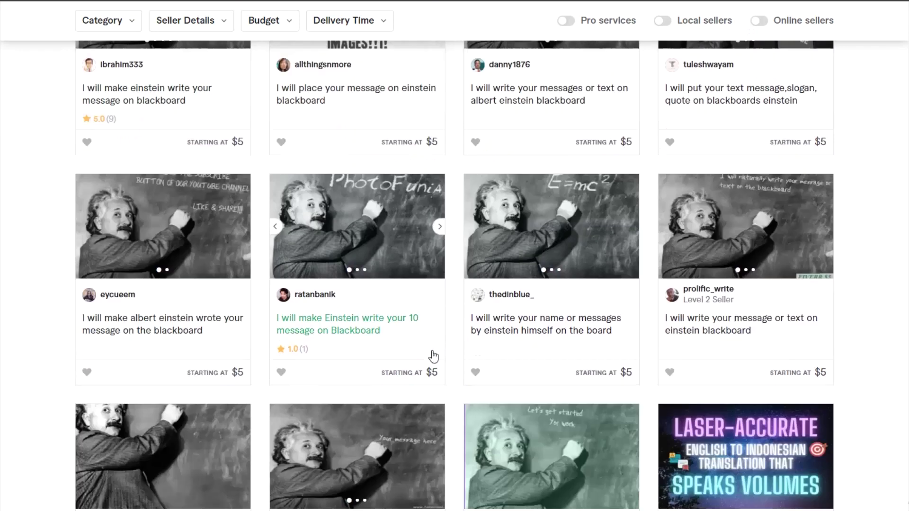
scroll(462, 327, down, 1)
scroll(445, 370, down, 1)
scroll(444, 369, up, 1)
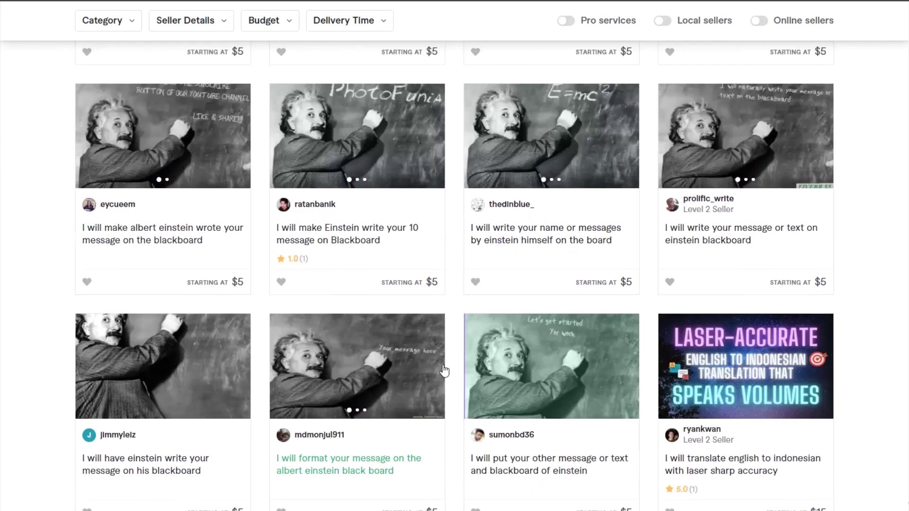
scroll(447, 368, up, 3)
scroll(452, 367, up, 1)
scroll(453, 372, up, 3)
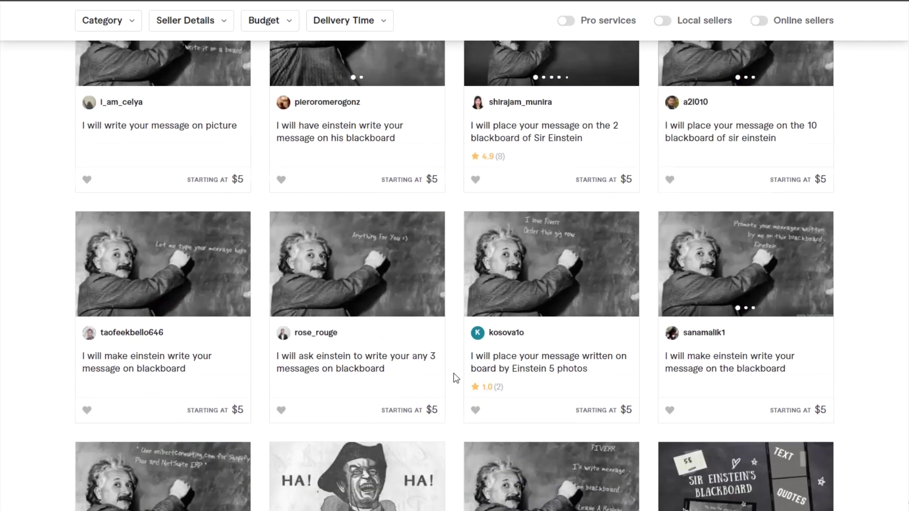
scroll(454, 373, up, 2)
scroll(452, 377, up, 1)
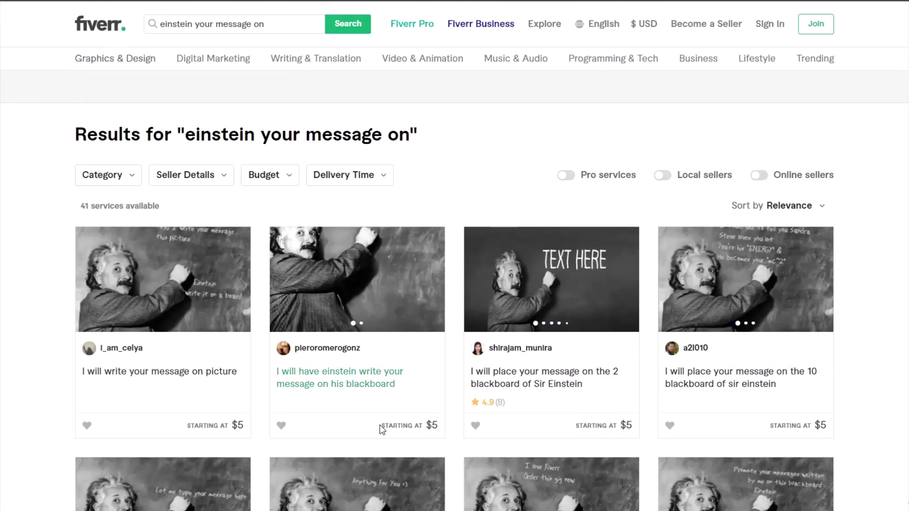
- Check the starting prices of the second and third Einstein message gigs
drag(380, 426, 442, 427)
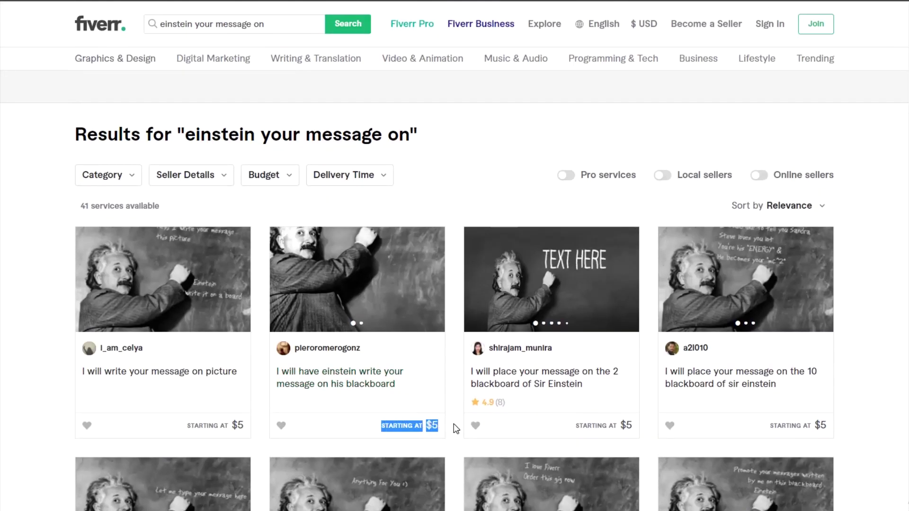
click(454, 424)
triple_click(590, 427)
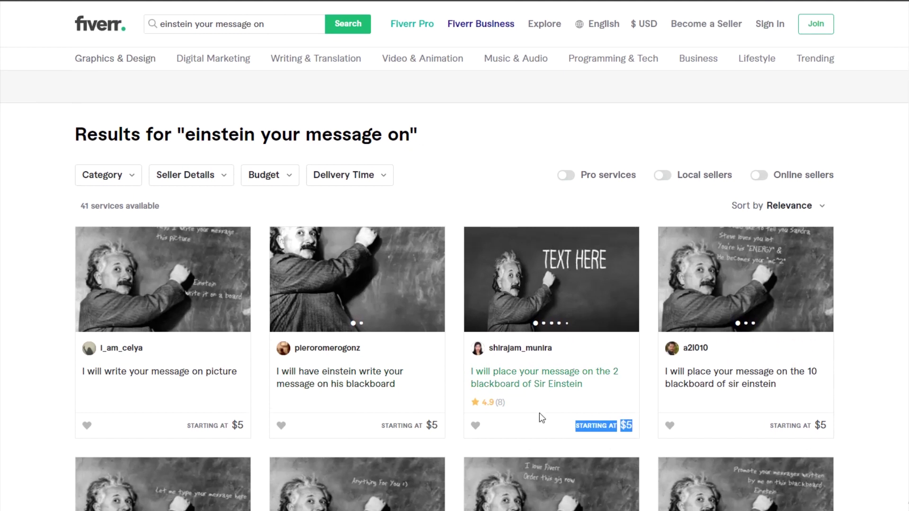
click(648, 374)
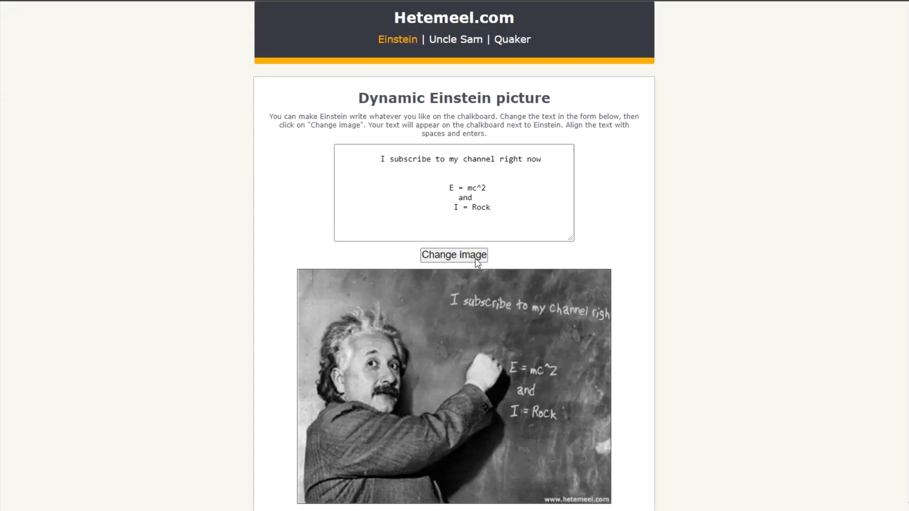
scroll(426, 284, down, 1)
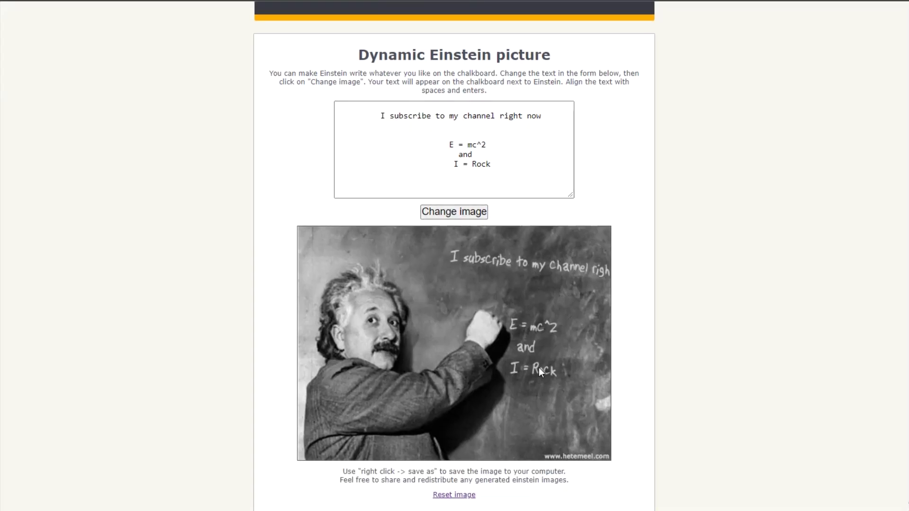